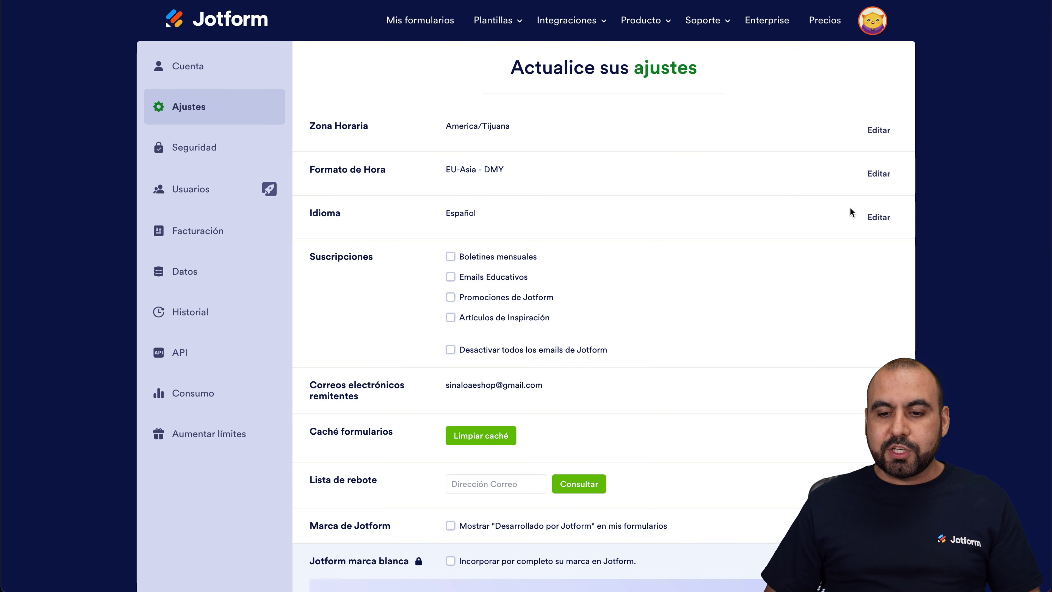
- Open the account's language (Idioma) setting for editing
{"action": "left_click", "coordinate": [878, 218]}
{"action": "left_click", "coordinate": [506, 260]}
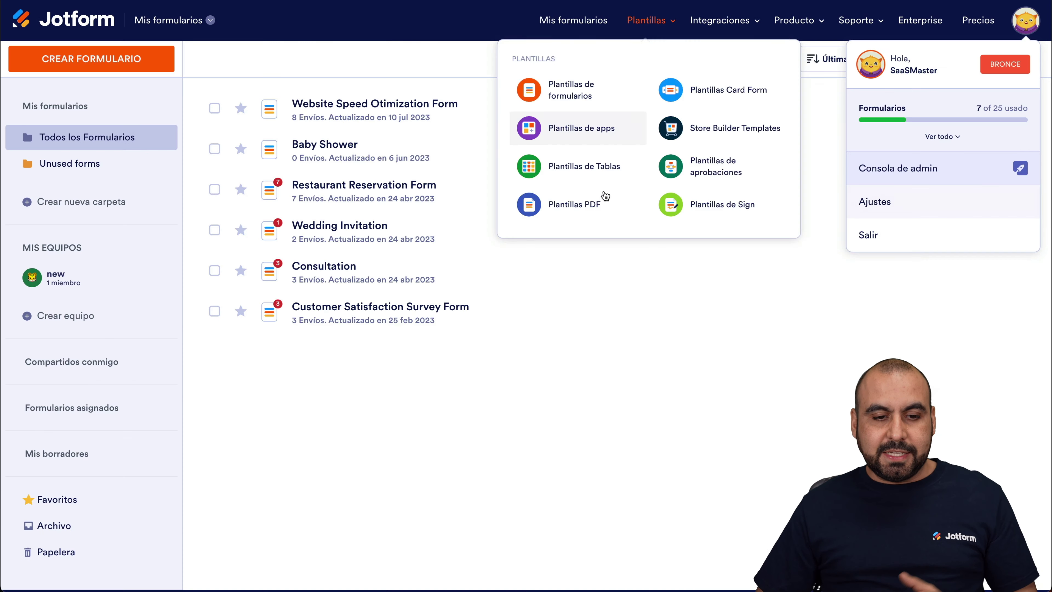
- Start a new RSS list report (Lista de RSS) for the Restaurant Reservation Form
{"action": "left_click", "coordinate": [600, 396]}
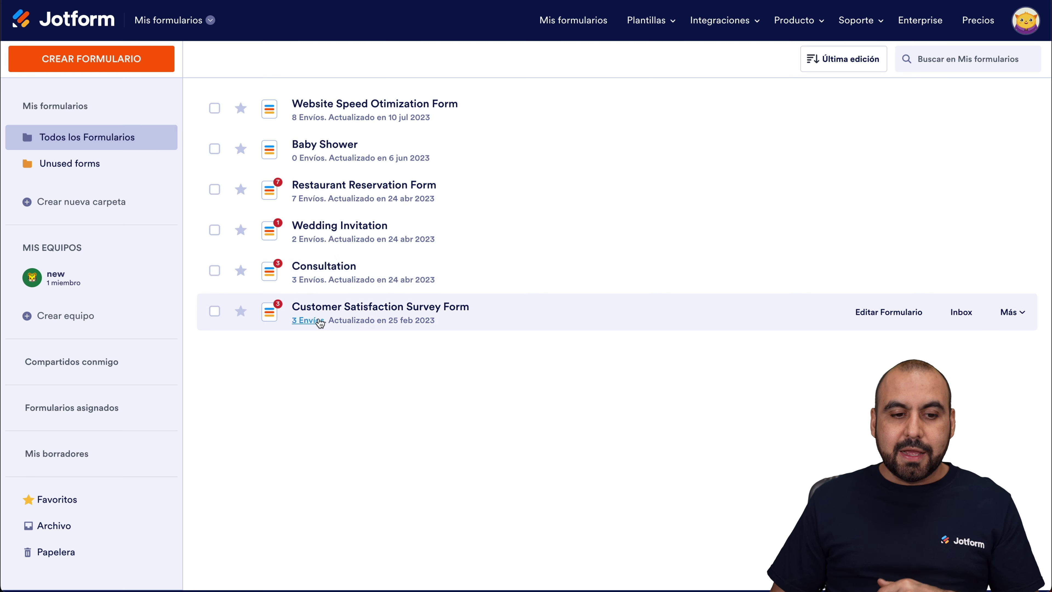
{"action": "left_click", "coordinate": [221, 193]}
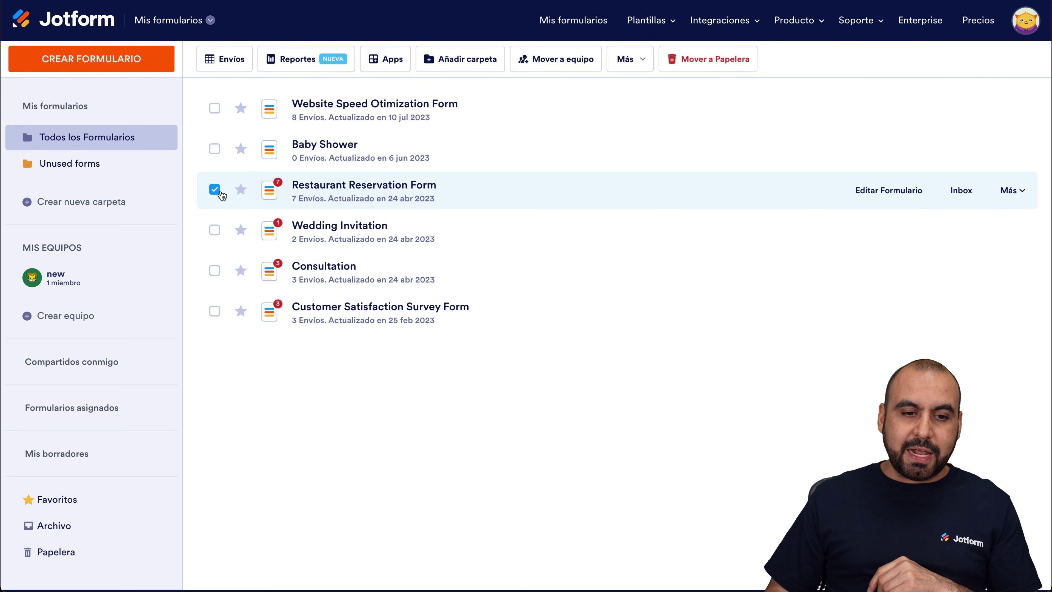
{"action": "left_click", "coordinate": [304, 63]}
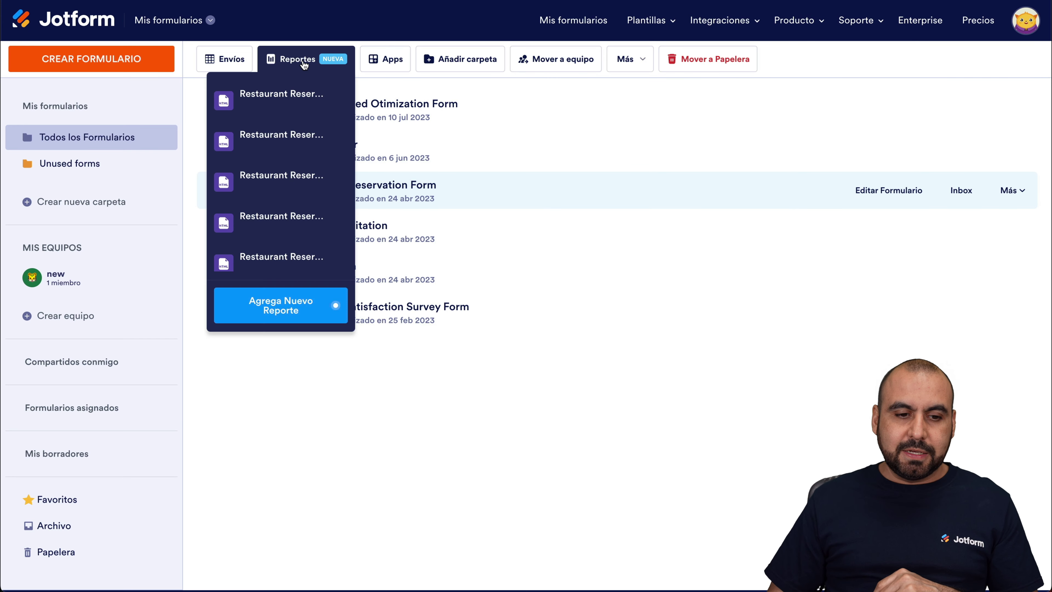
{"action": "left_click", "coordinate": [278, 306]}
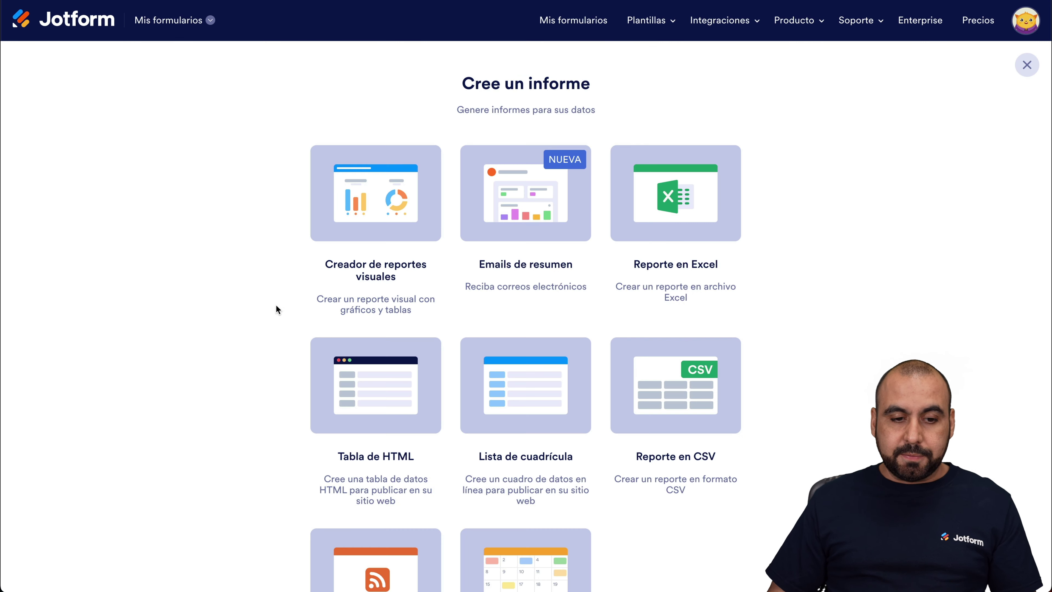
{"action": "scroll", "coordinate": [528, 332], "scroll_direction": "down", "scroll_amount": 6}
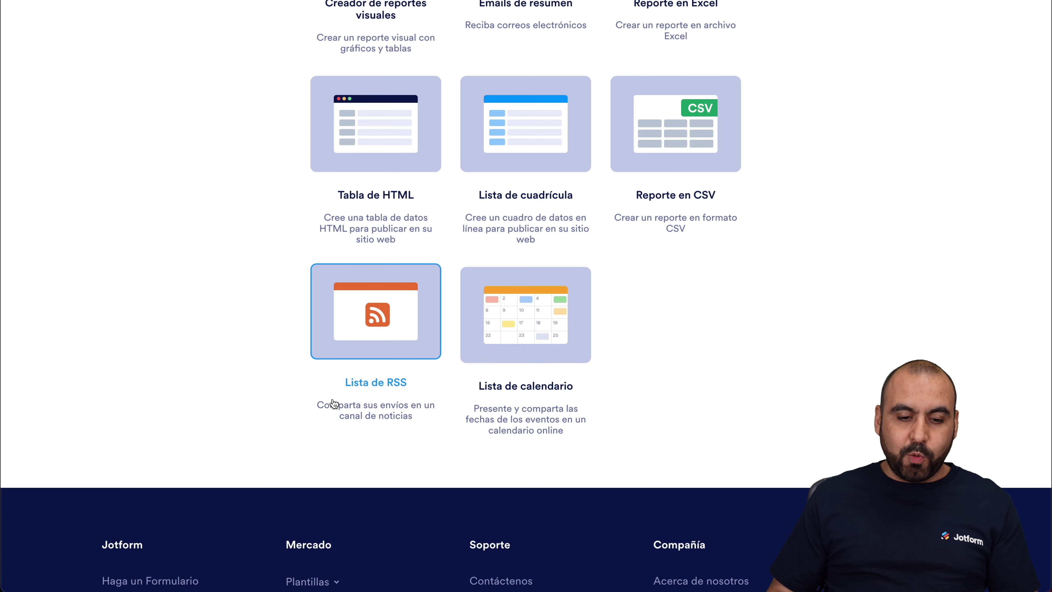
{"action": "left_click", "coordinate": [388, 337]}
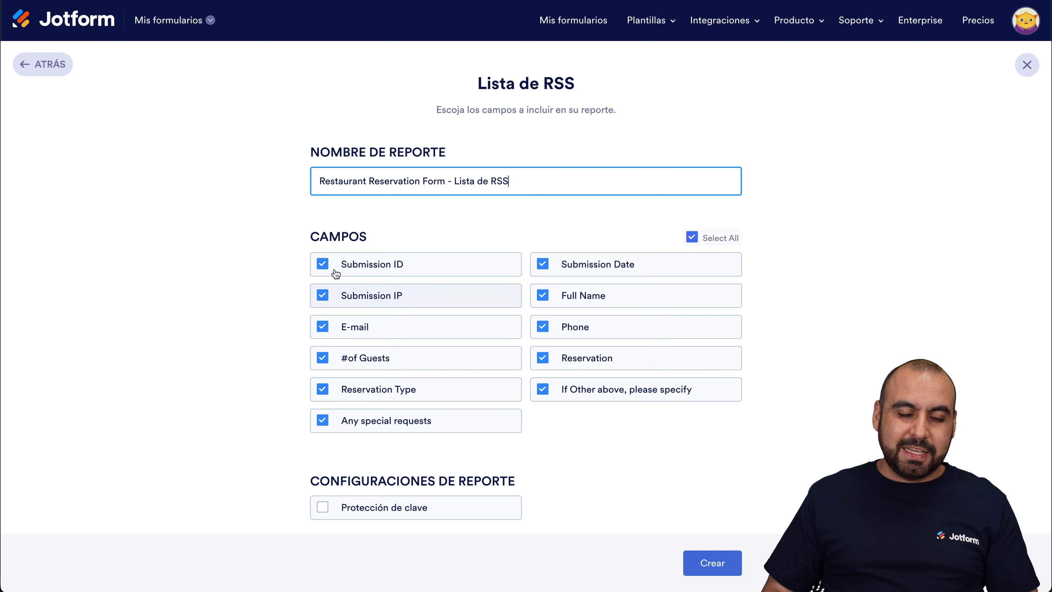
- Exclude Submission ID and Submission IP from the RSS report's fields and create the report
{"action": "left_click", "coordinate": [321, 266]}
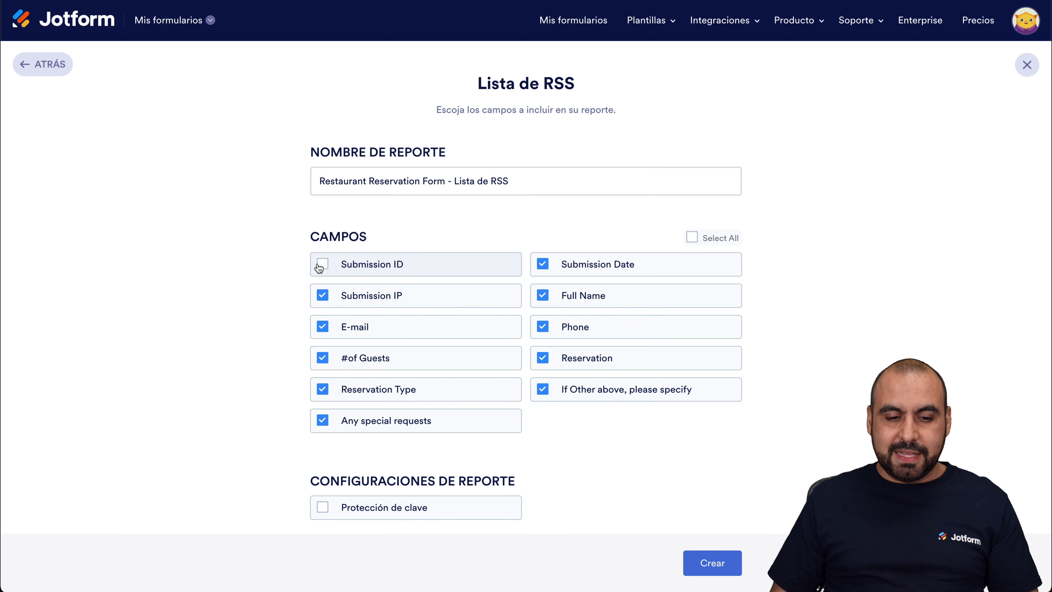
{"action": "left_click", "coordinate": [323, 296]}
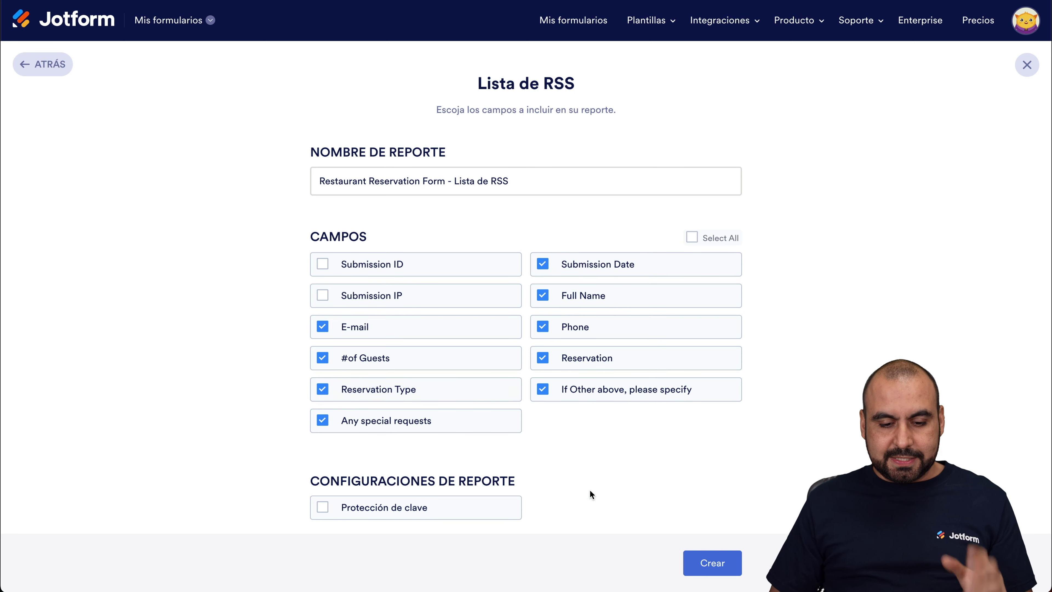
{"action": "scroll", "coordinate": [709, 539], "scroll_direction": "down", "scroll_amount": 5}
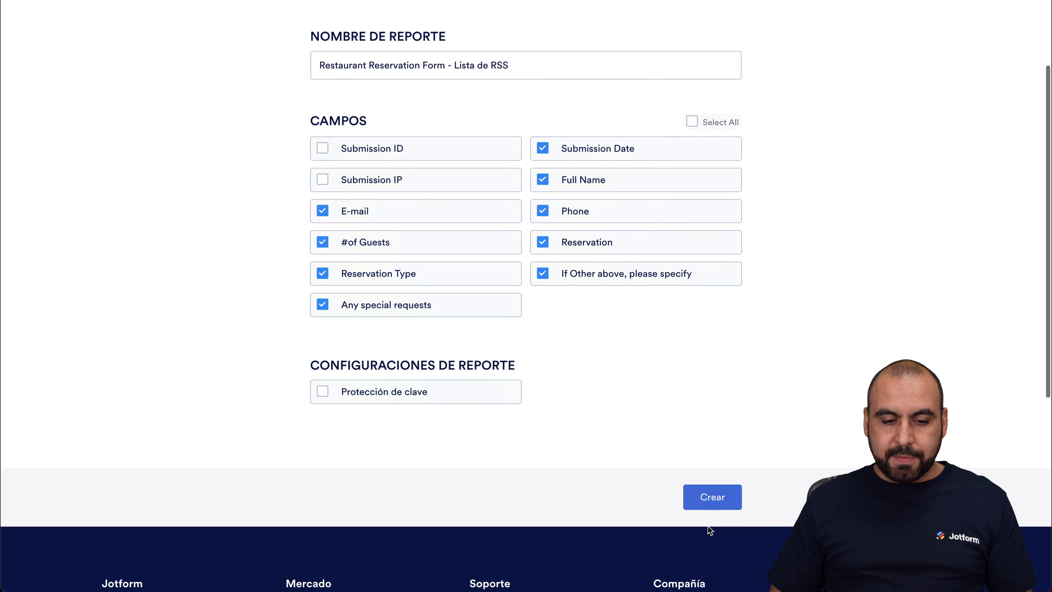
{"action": "scroll", "coordinate": [669, 497], "scroll_direction": "up", "scroll_amount": 5}
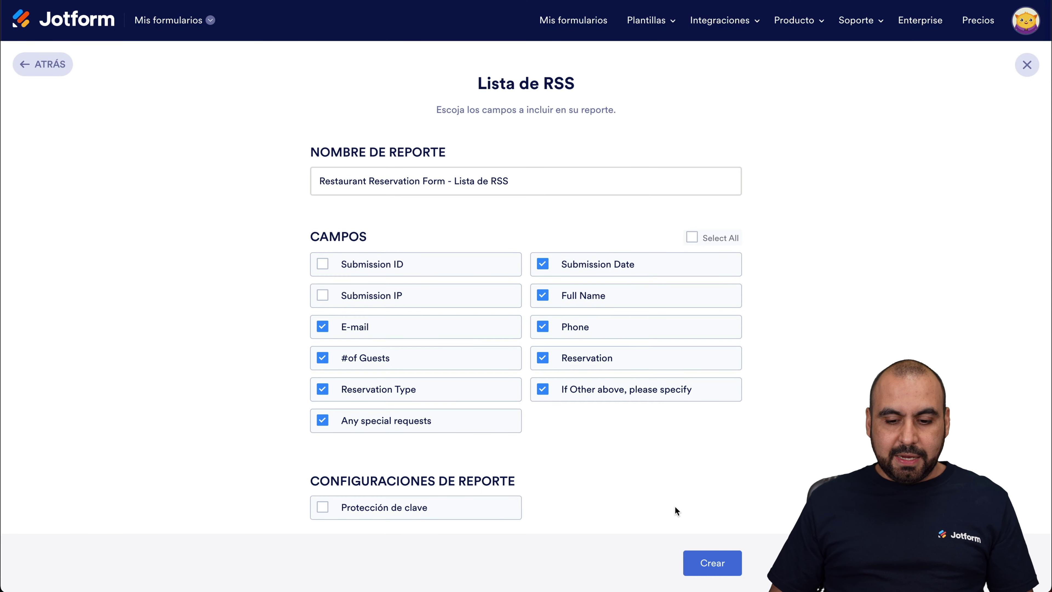
{"action": "left_click", "coordinate": [704, 561]}
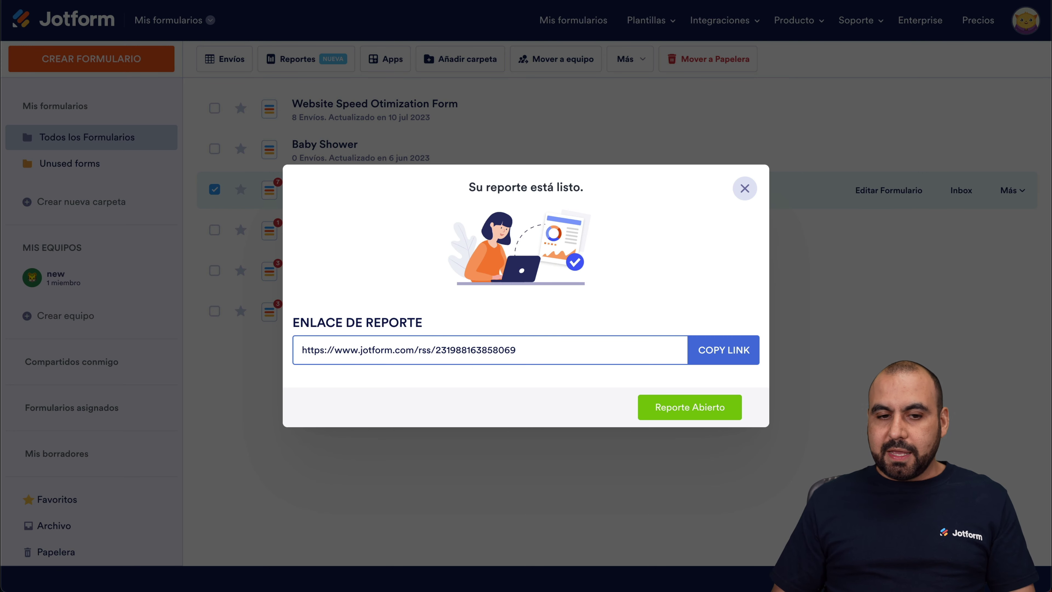
- Open the new report's RSS link in a separate browser tab
{"action": "key", "text": "super+t"}
{"action": "key", "text": "super+v"}
{"action": "key", "text": "Return"}
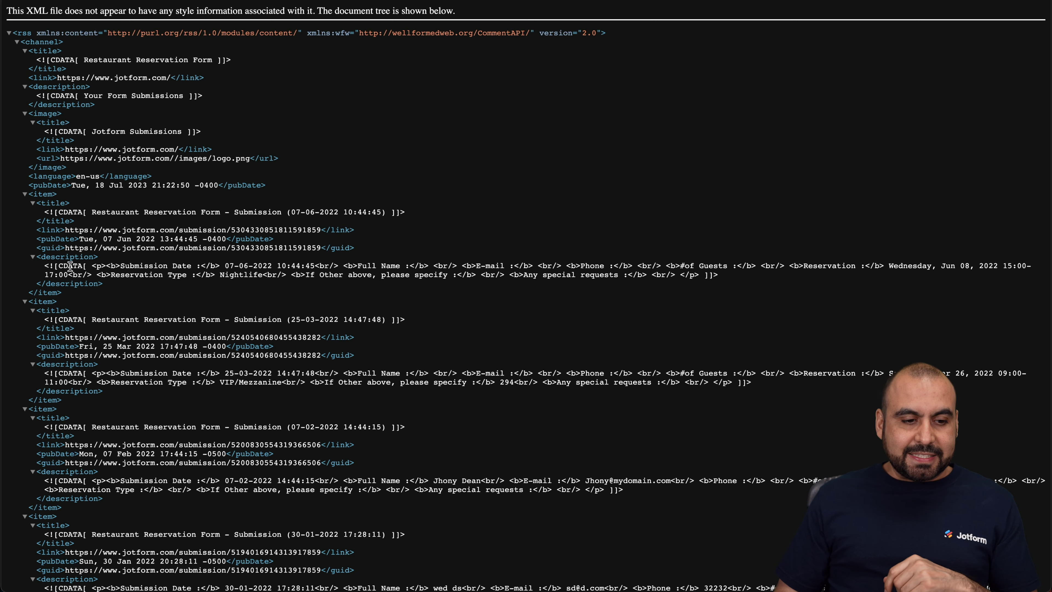
- Examine the XML feed's submission items, including their publication date and description tags
{"action": "left_click_drag", "start_coordinate": [33, 258], "coordinate": [102, 257]}
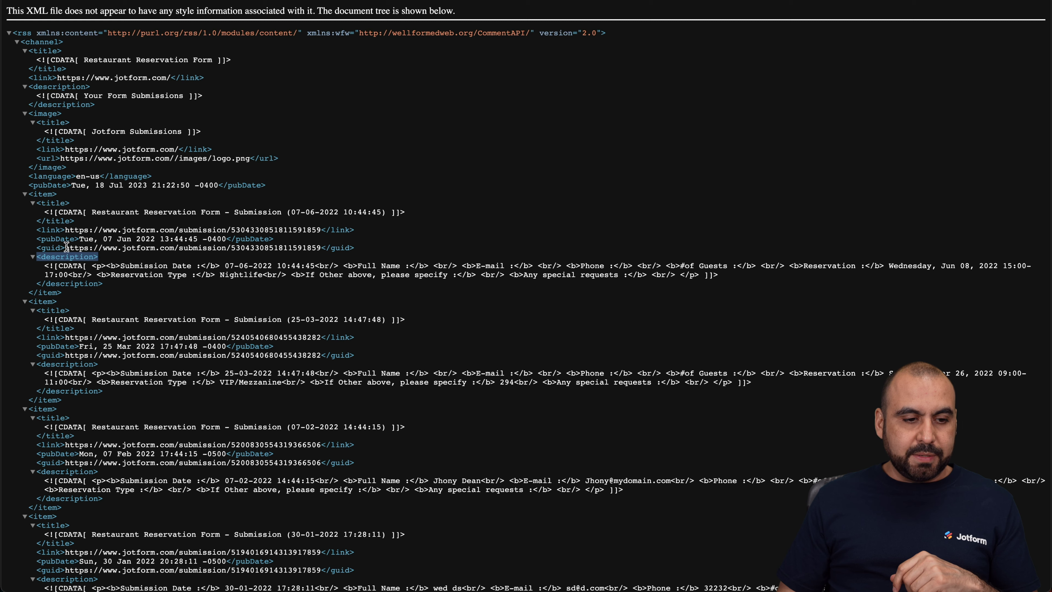
{"action": "left_click_drag", "start_coordinate": [36, 238], "coordinate": [74, 231]}
{"action": "left_click", "coordinate": [85, 240]}
{"action": "left_click", "coordinate": [102, 234]}
{"action": "scroll", "coordinate": [105, 307], "scroll_direction": "down", "scroll_amount": 3}
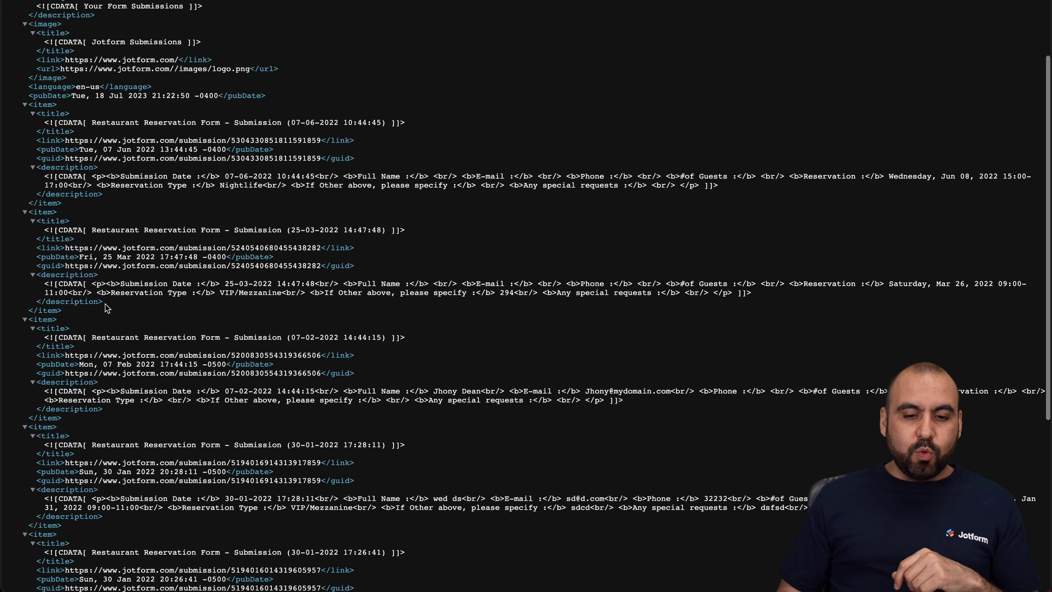
{"action": "scroll", "coordinate": [105, 307], "scroll_direction": "down", "scroll_amount": 7}
{"action": "scroll", "coordinate": [105, 305], "scroll_direction": "up", "scroll_amount": 4}
{"action": "scroll", "coordinate": [105, 304], "scroll_direction": "up", "scroll_amount": 5}
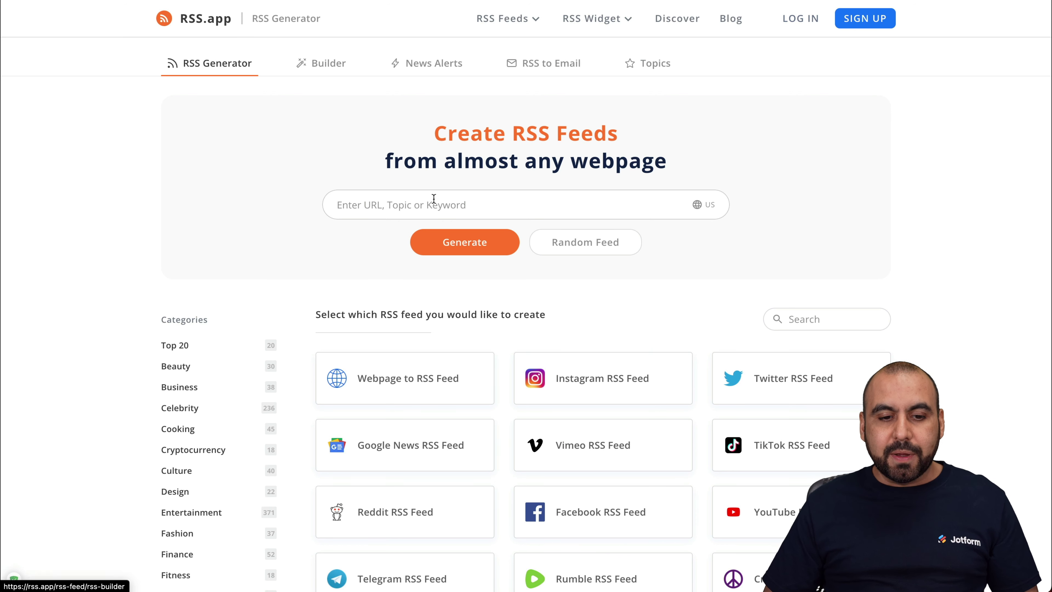
{"action": "left_click", "coordinate": [416, 203]}
{"action": "key", "text": "ctrl+v"}
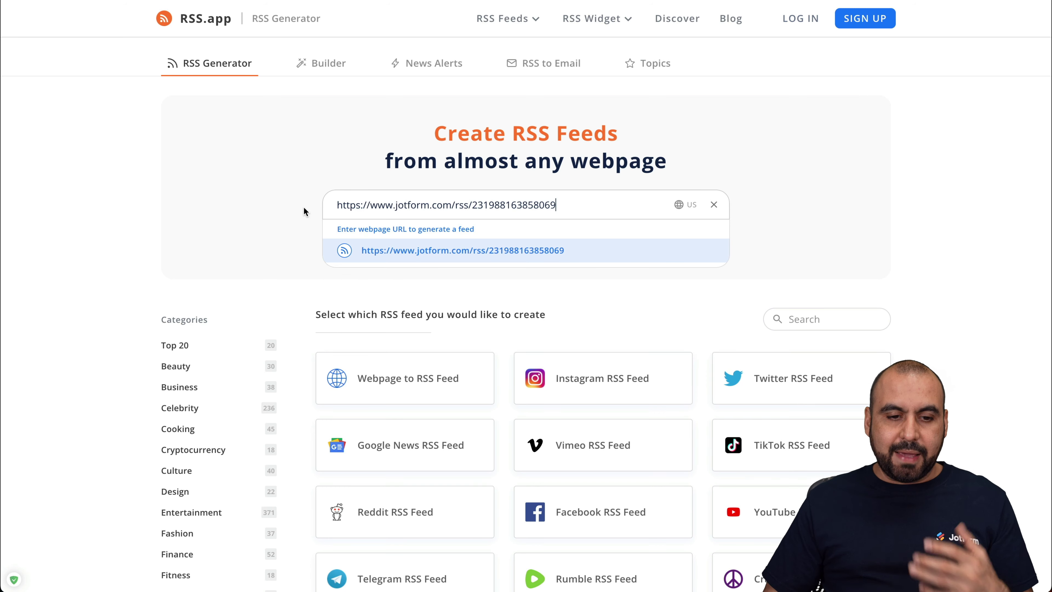
{"action": "left_click", "coordinate": [259, 204]}
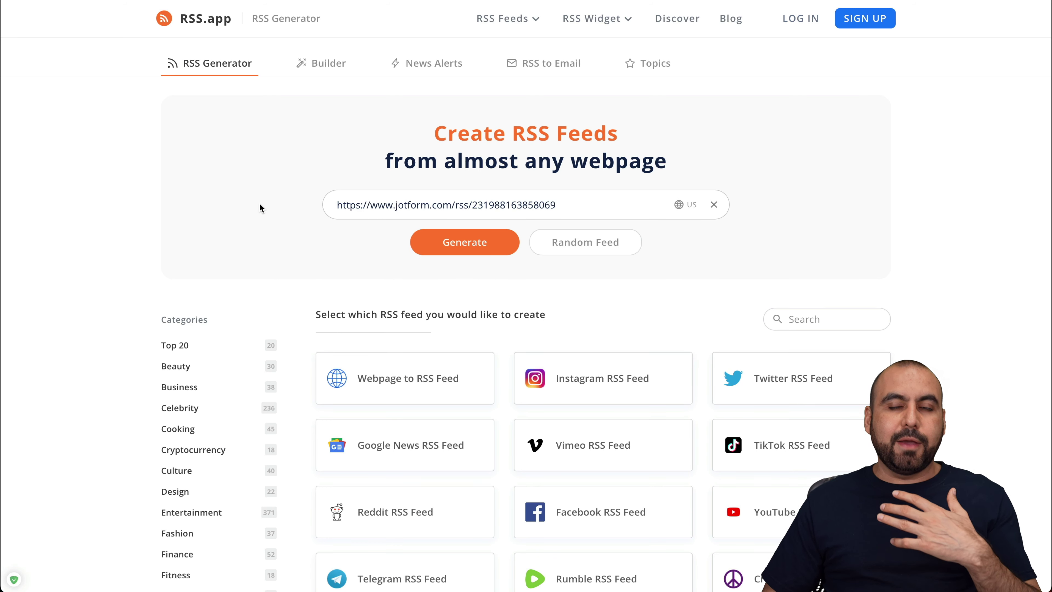
{"action": "left_click", "coordinate": [480, 242]}
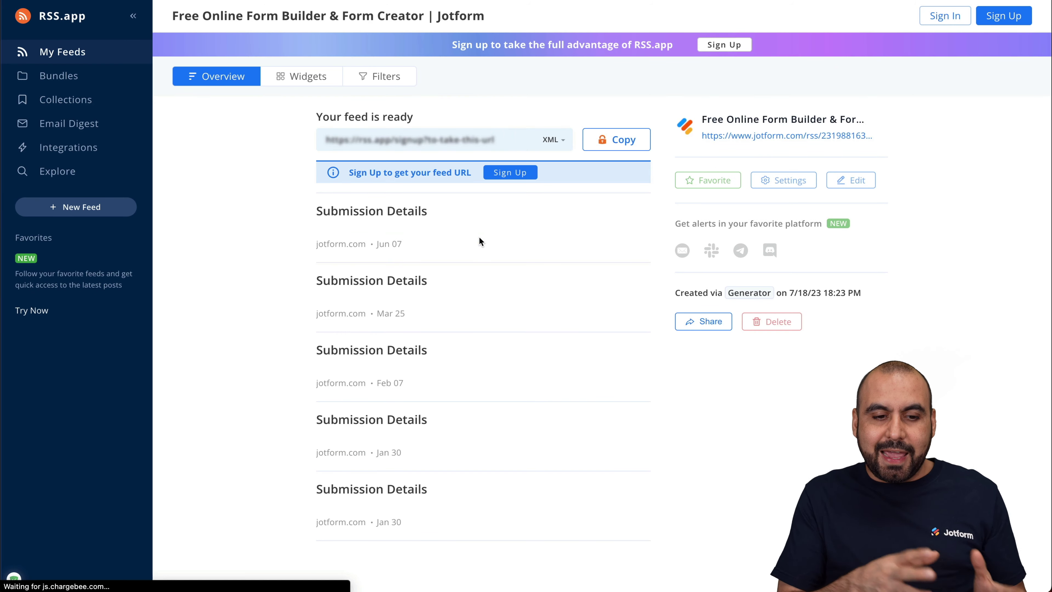
- View the submission details of the feed's Jun 07 entry and first Jan 30 entry, closing each page after viewing
{"action": "scroll", "coordinate": [402, 290], "scroll_direction": "down", "scroll_amount": 1}
{"action": "scroll", "coordinate": [404, 291], "scroll_direction": "up", "scroll_amount": 1}
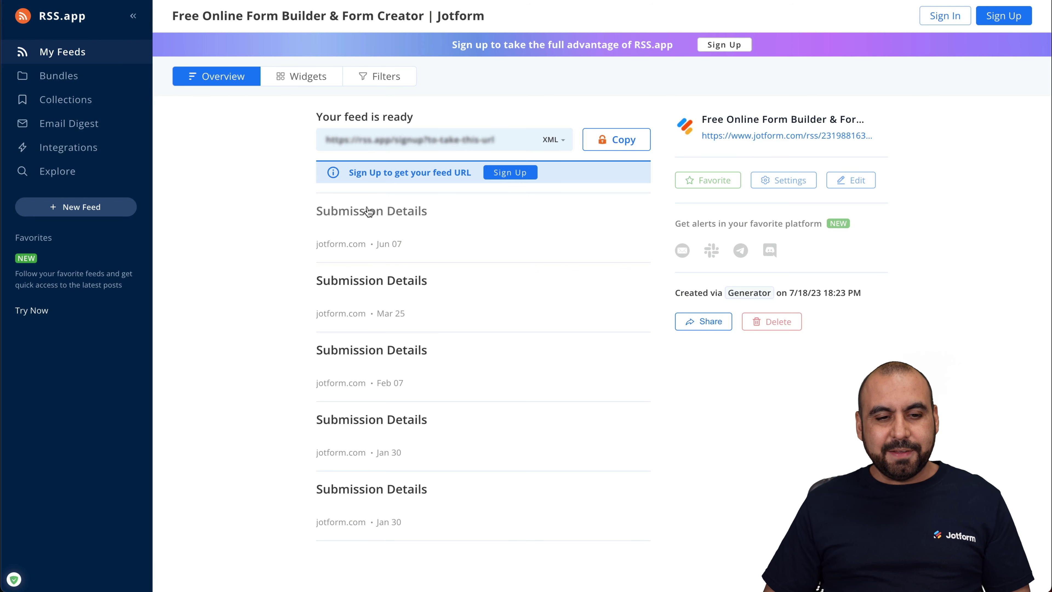
{"action": "left_click", "coordinate": [377, 212]}
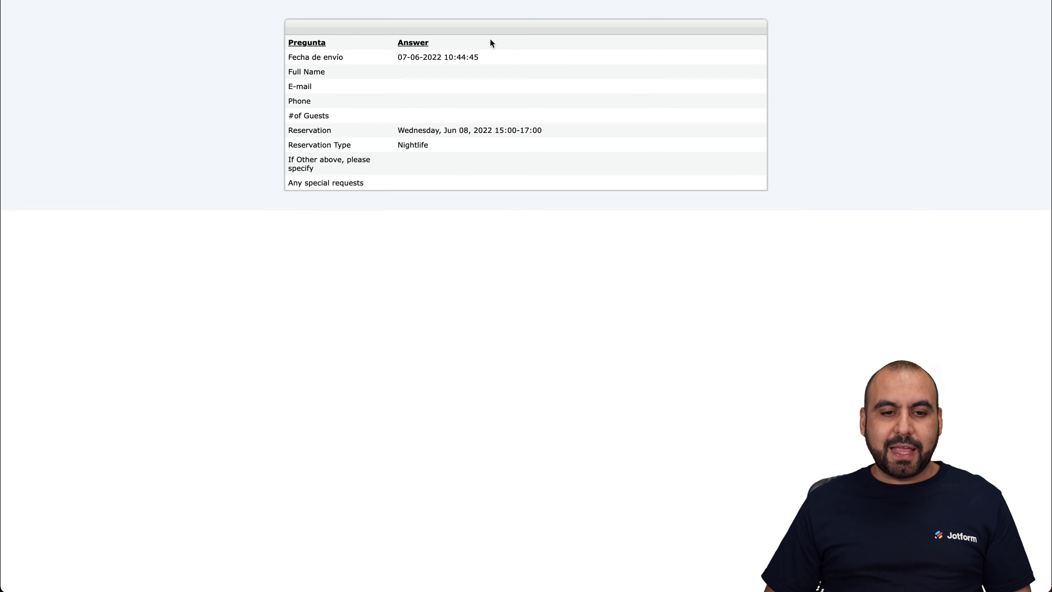
{"action": "key", "text": "super+w"}
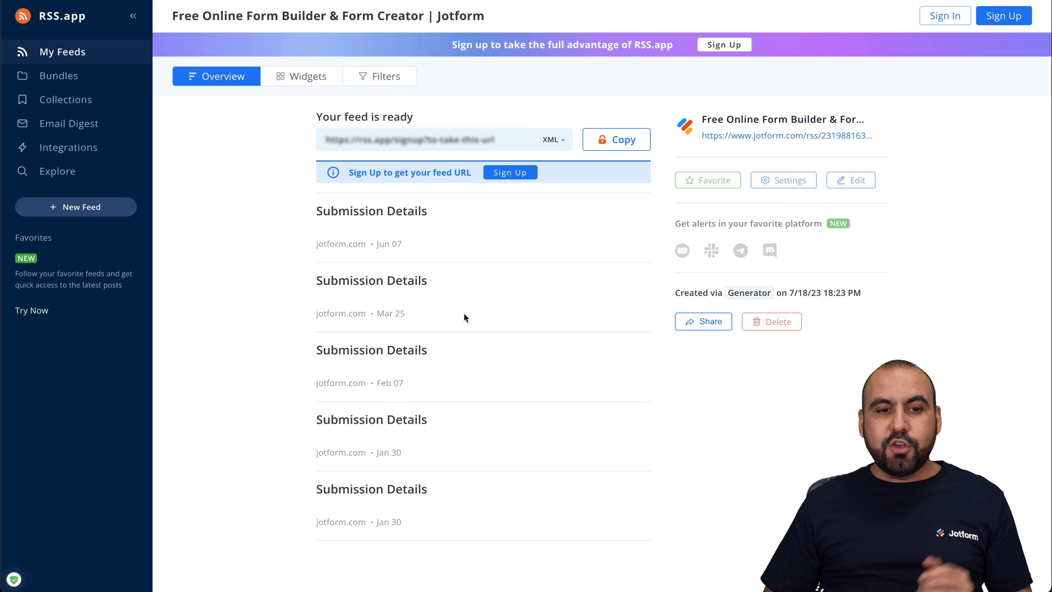
{"action": "left_click", "coordinate": [390, 429]}
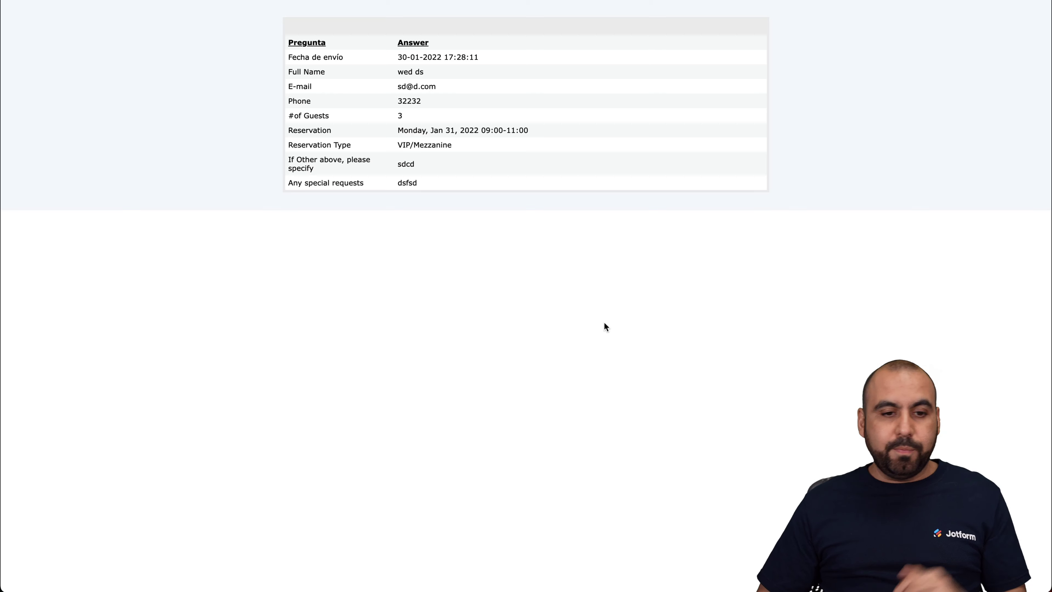
{"action": "key", "text": "super+w"}
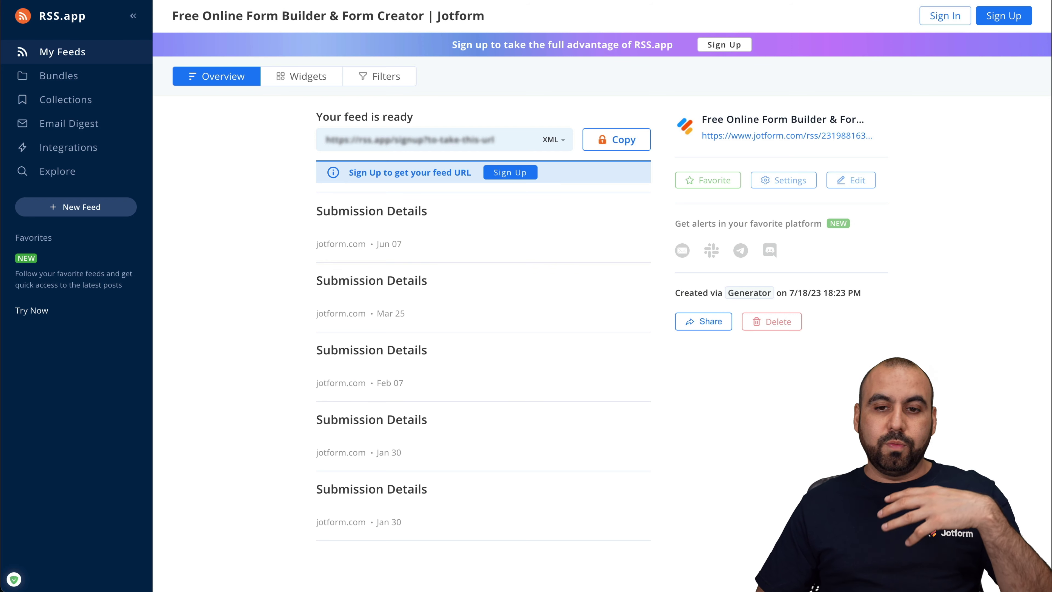
- Switch to the WordPress dashboard and start adding a new feed source in RSS Aggregator
{"action": "left_click", "coordinate": [774, 4]}
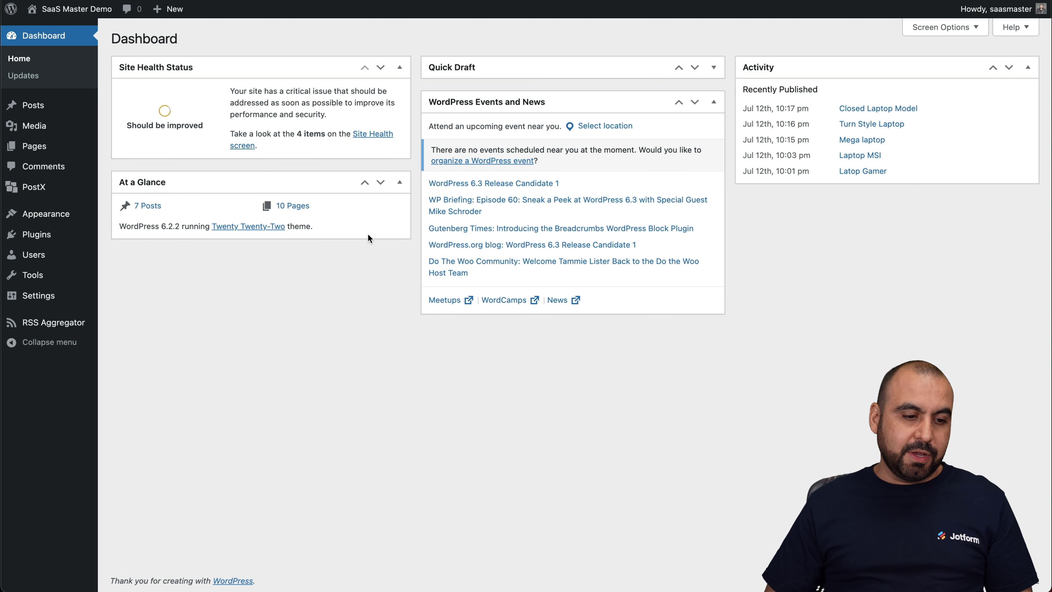
{"action": "mouse_move", "coordinate": [49, 325]}
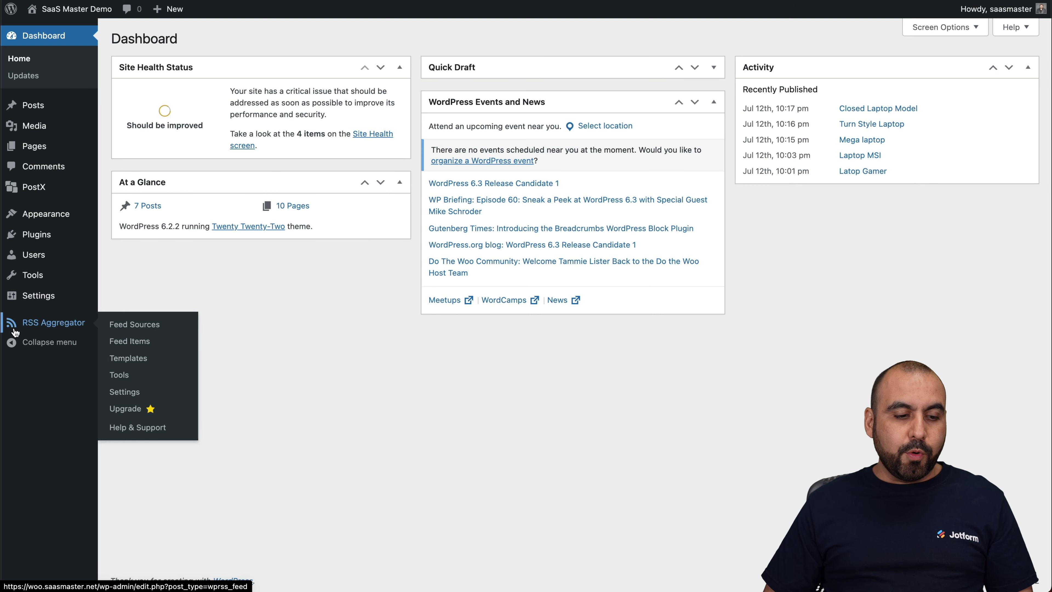
{"action": "left_click", "coordinate": [46, 330]}
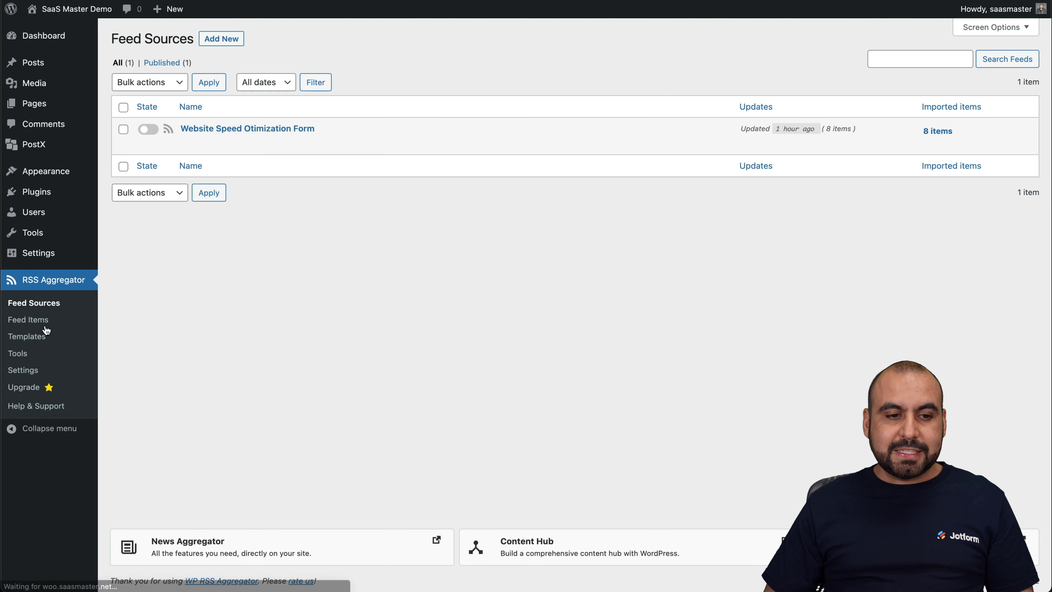
{"action": "left_click", "coordinate": [231, 40]}
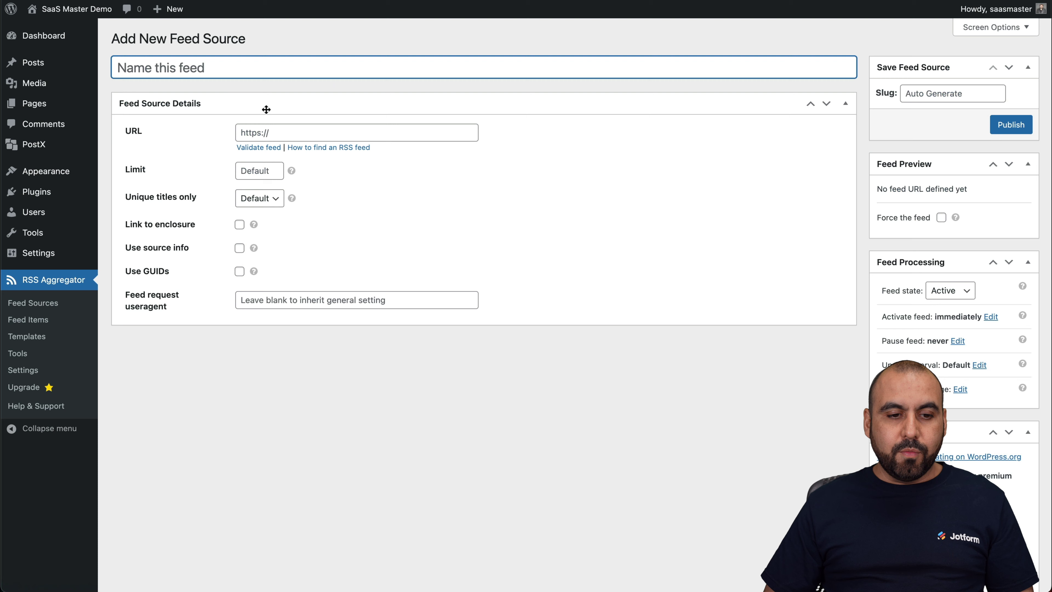
{"action": "left_click", "coordinate": [275, 129]}
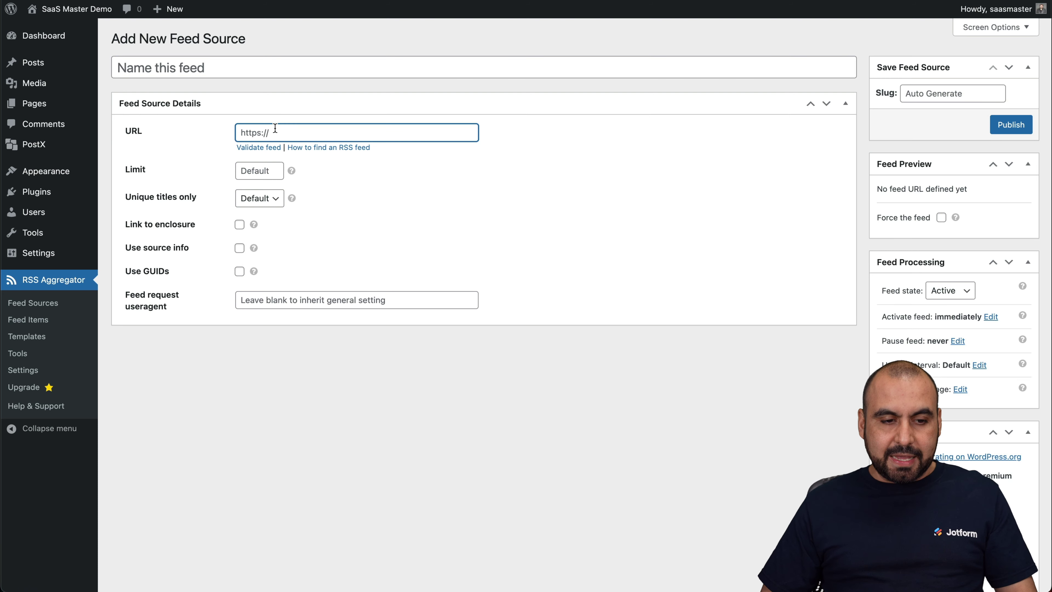
{"action": "key", "text": "ctrl+v"}
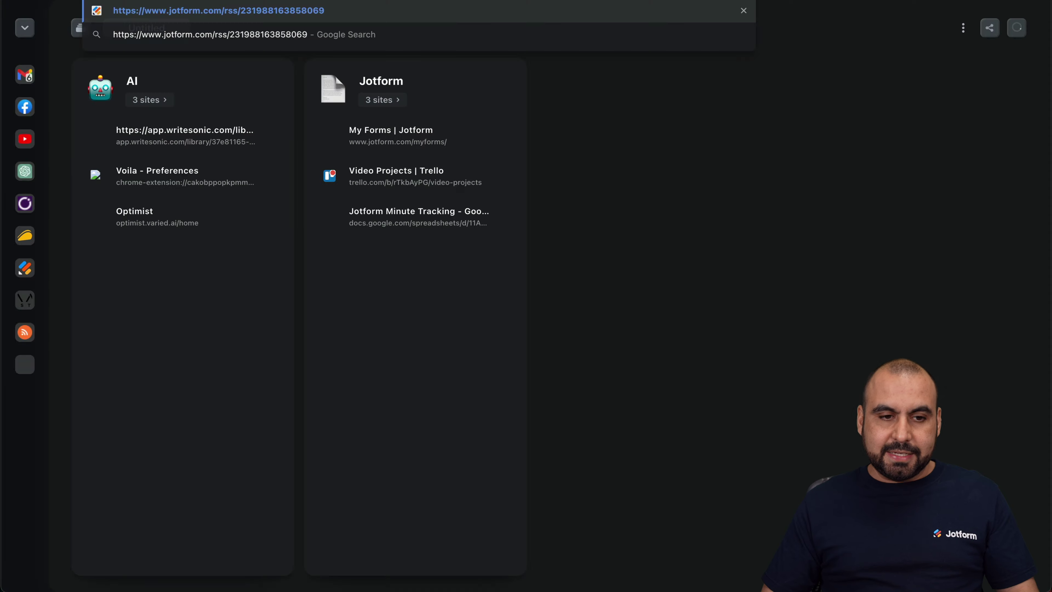
{"action": "key", "text": "Return"}
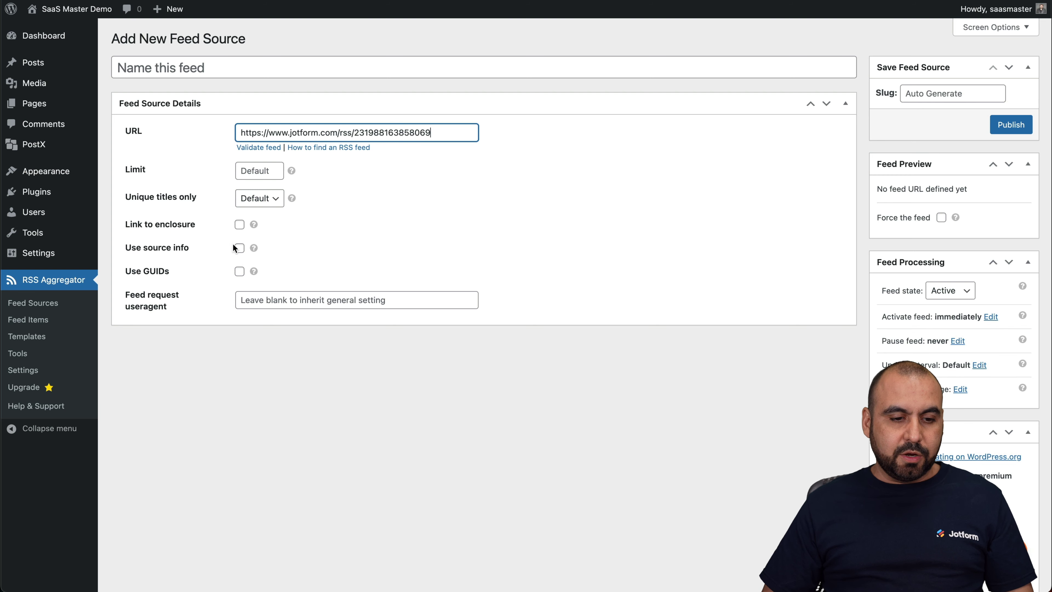
{"action": "scroll", "coordinate": [455, 363], "scroll_direction": "down", "scroll_amount": 2}
{"action": "left_click", "coordinate": [997, 125]}
- Name the feed source "new" and update it
{"action": "left_click", "coordinate": [177, 102]}
{"action": "type", "text": "new"}
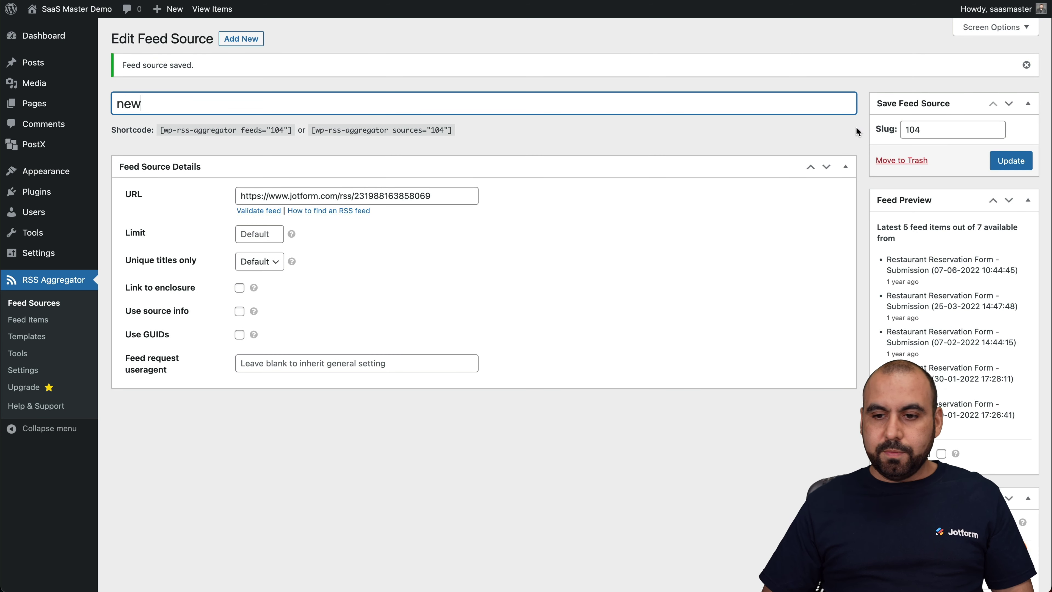
{"action": "left_click", "coordinate": [1003, 160]}
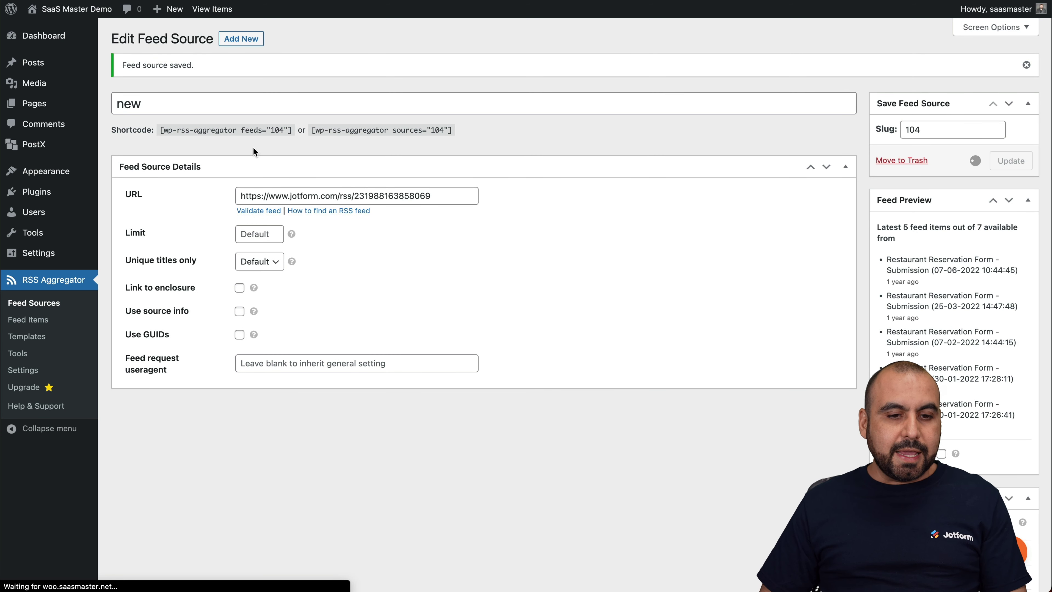
- Copy the shortcode [wp-rss-aggregator feeds="104"] and open the site's list of pages
{"action": "left_click_drag", "start_coordinate": [159, 130], "coordinate": [291, 128]}
{"action": "key", "text": "super+c"}
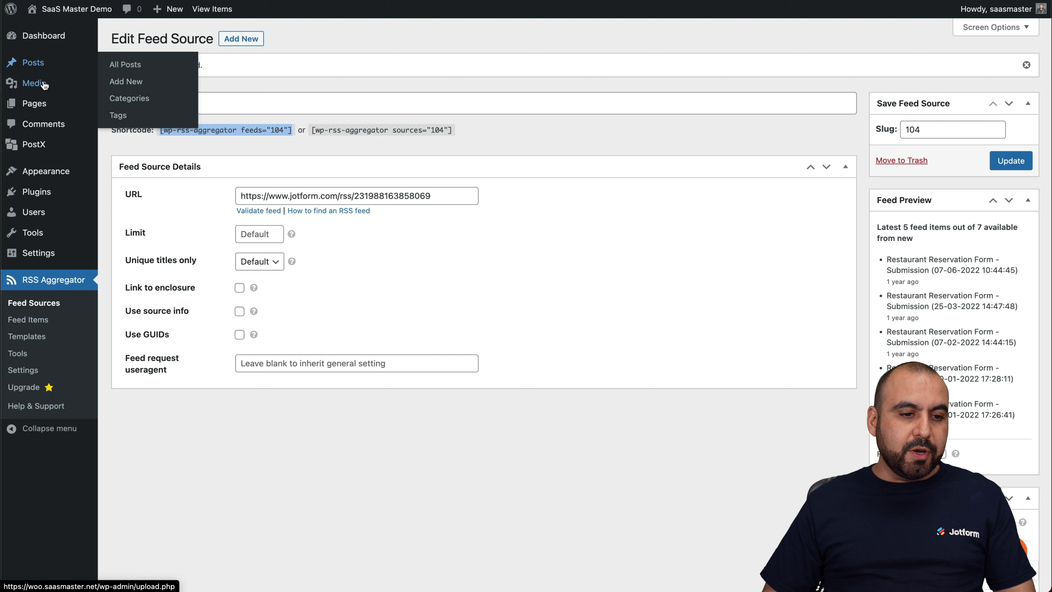
{"action": "left_click", "coordinate": [36, 109]}
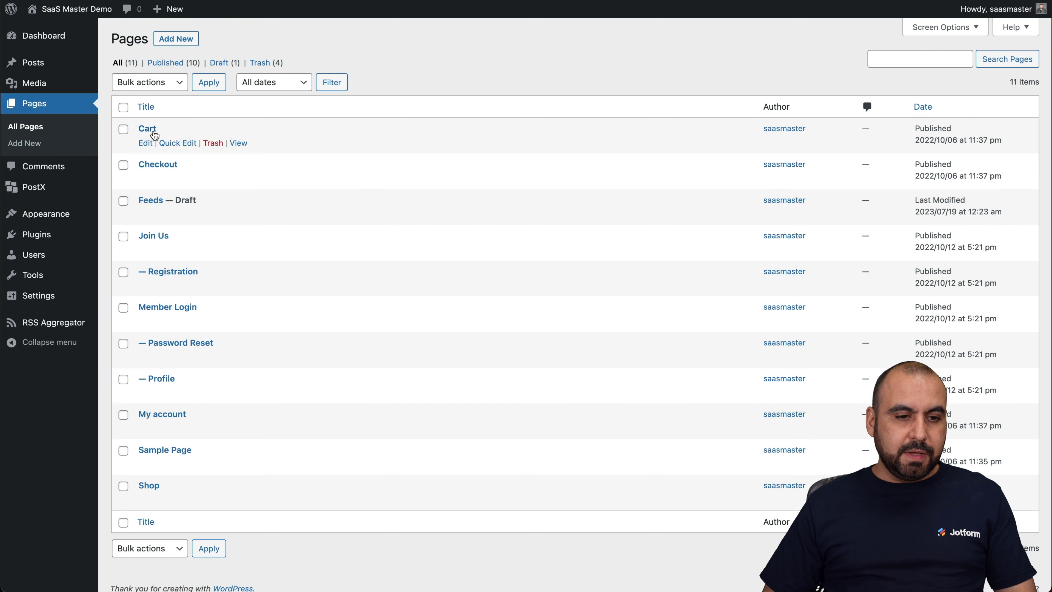
- Add a new page and title it "RSS"
{"action": "left_click", "coordinate": [176, 38]}
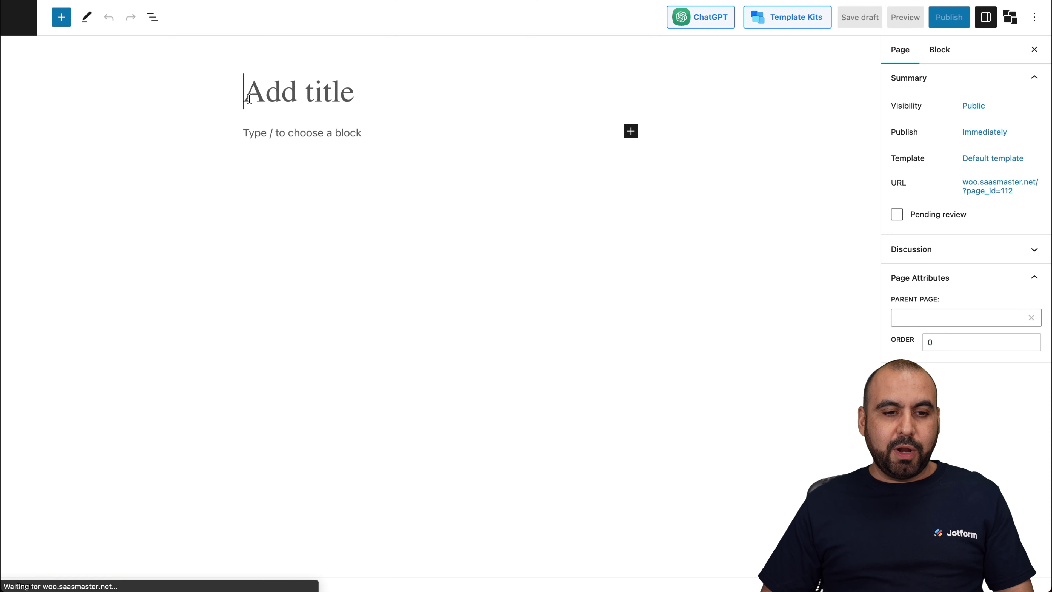
{"action": "type", "text": "RSSS"}
{"action": "key", "text": "BackSpace"}
- Search the blocks for "code", insert a Shortcode block below the title and paste [wp-rss-aggregator feeds="104"] into it
{"action": "left_click", "coordinate": [292, 131]}
{"action": "left_click", "coordinate": [631, 131]}
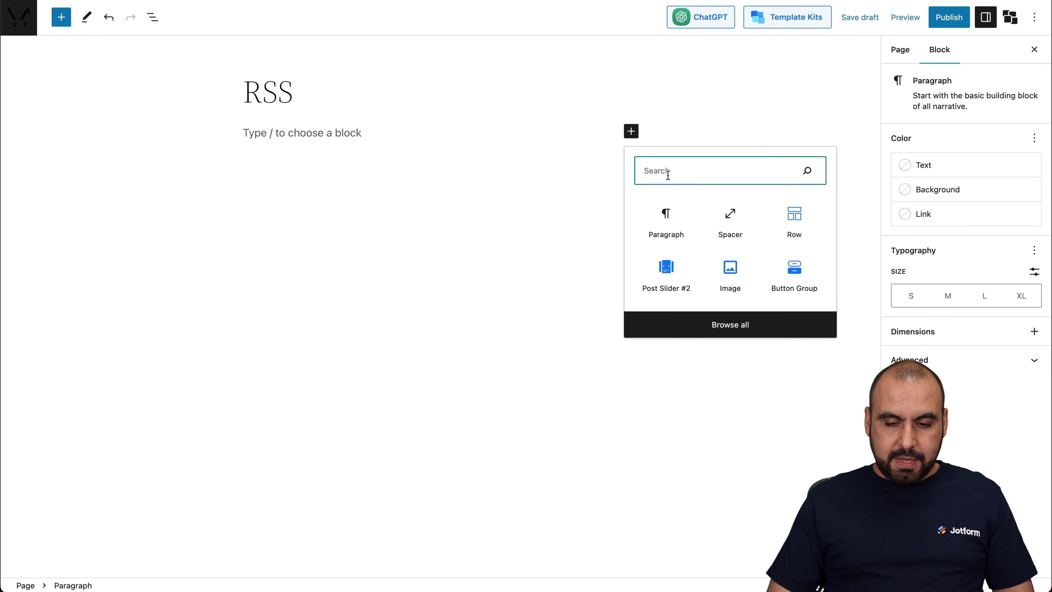
{"action": "type", "text": "code"}
{"action": "left_click", "coordinate": [795, 214]}
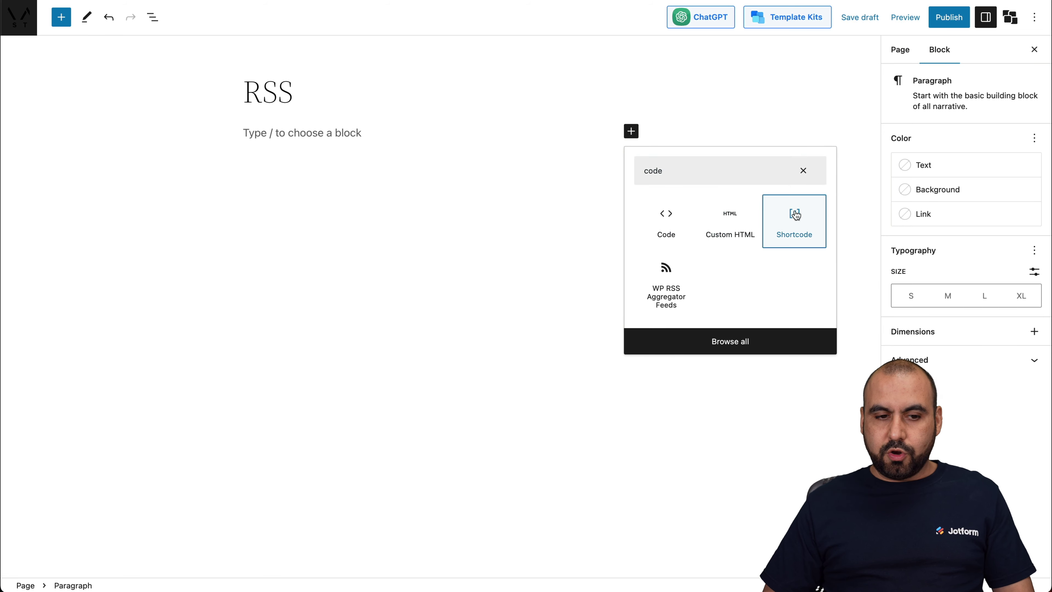
{"action": "left_click", "coordinate": [794, 214]}
{"action": "key", "text": "super+v"}
{"action": "left_click", "coordinate": [387, 211]}
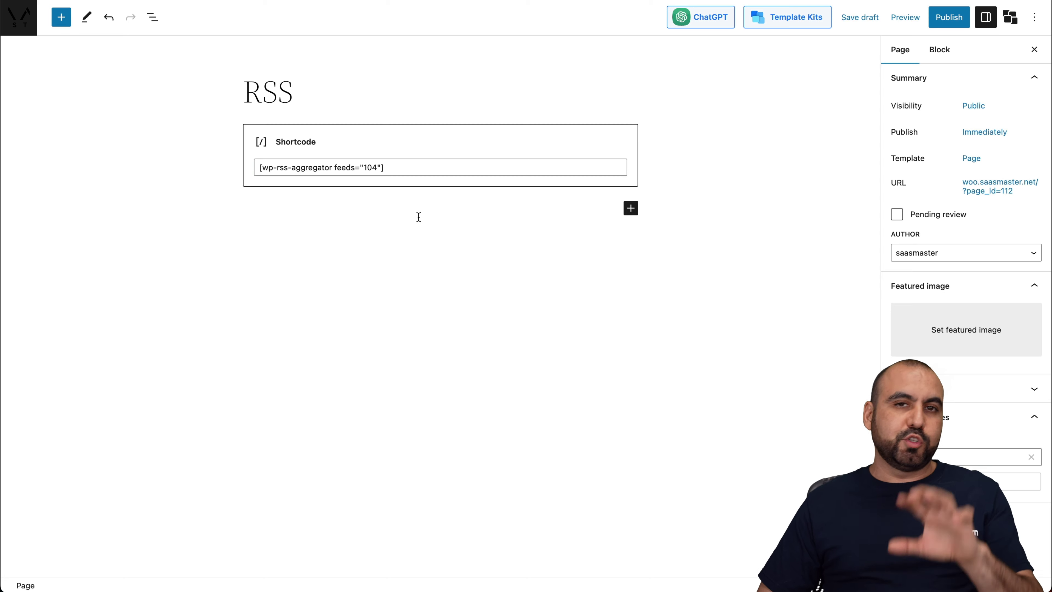
- Preview the RSS page in a new tab and look through the list of form submissions
{"action": "left_click", "coordinate": [903, 19]}
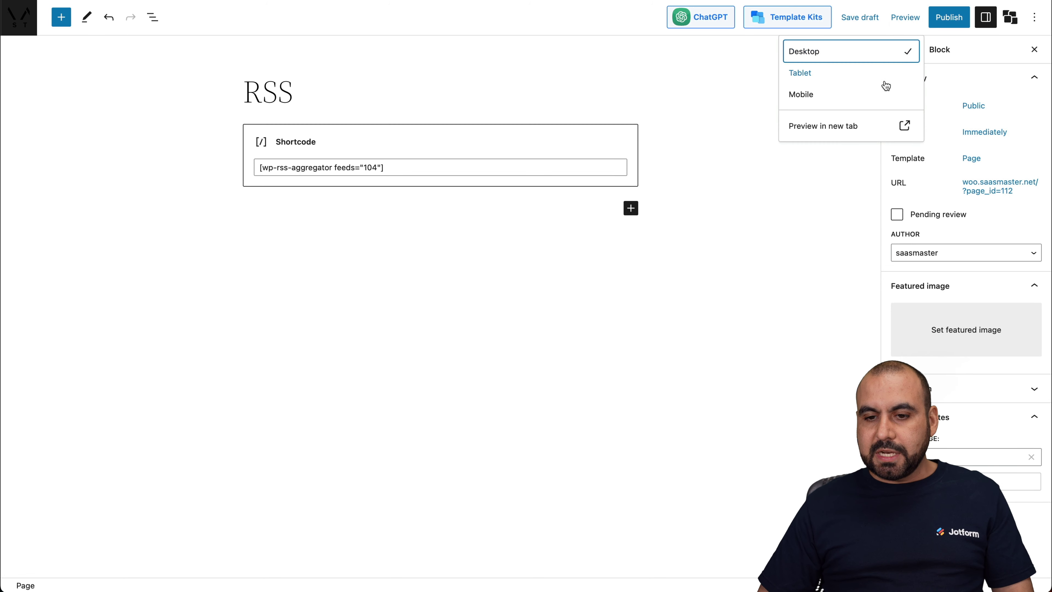
{"action": "left_click", "coordinate": [851, 127]}
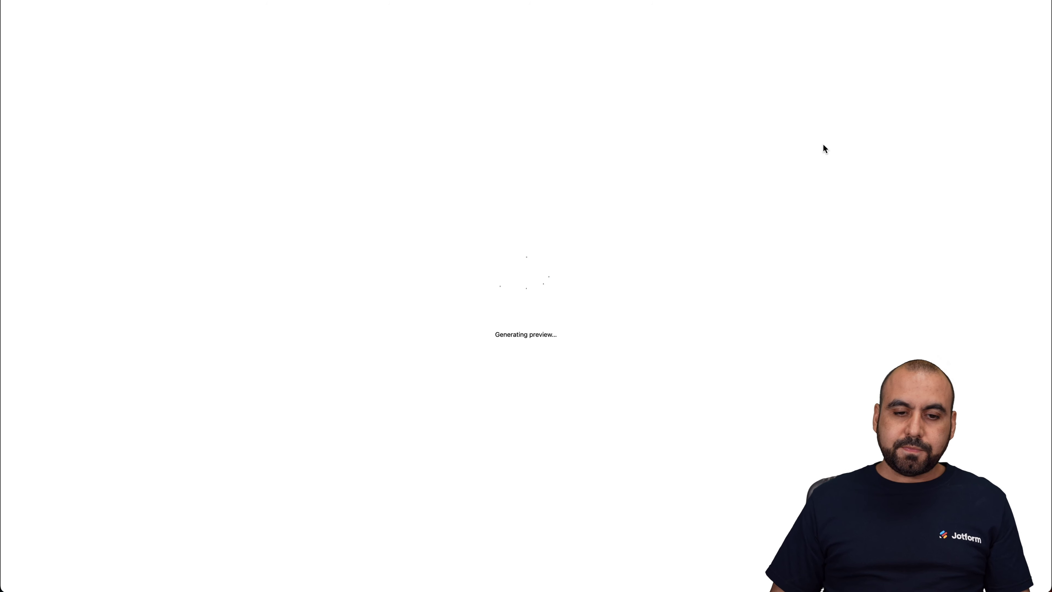
{"action": "scroll", "coordinate": [704, 344], "scroll_direction": "down", "scroll_amount": 6}
{"action": "scroll", "coordinate": [706, 343], "scroll_direction": "up", "scroll_amount": 2}
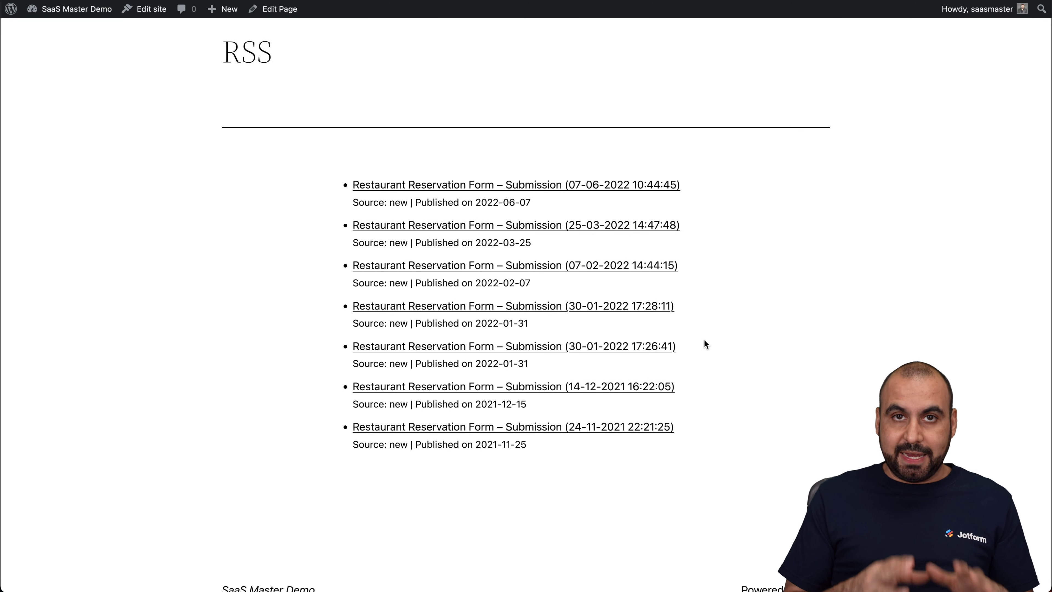
{"action": "scroll", "coordinate": [705, 340], "scroll_direction": "up", "scroll_amount": 3}
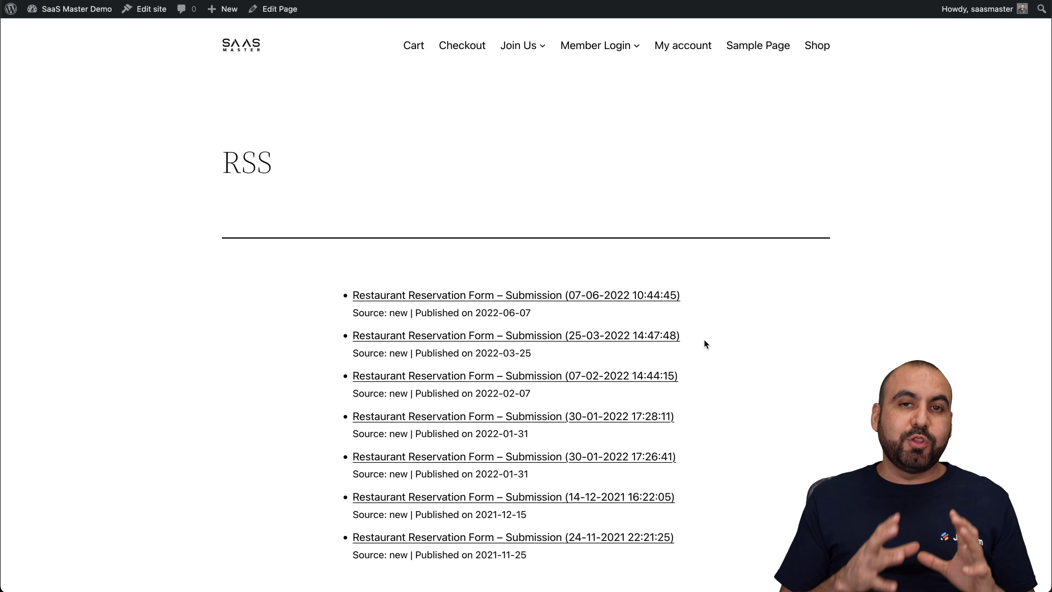
{"action": "left_click", "coordinate": [568, 295]}
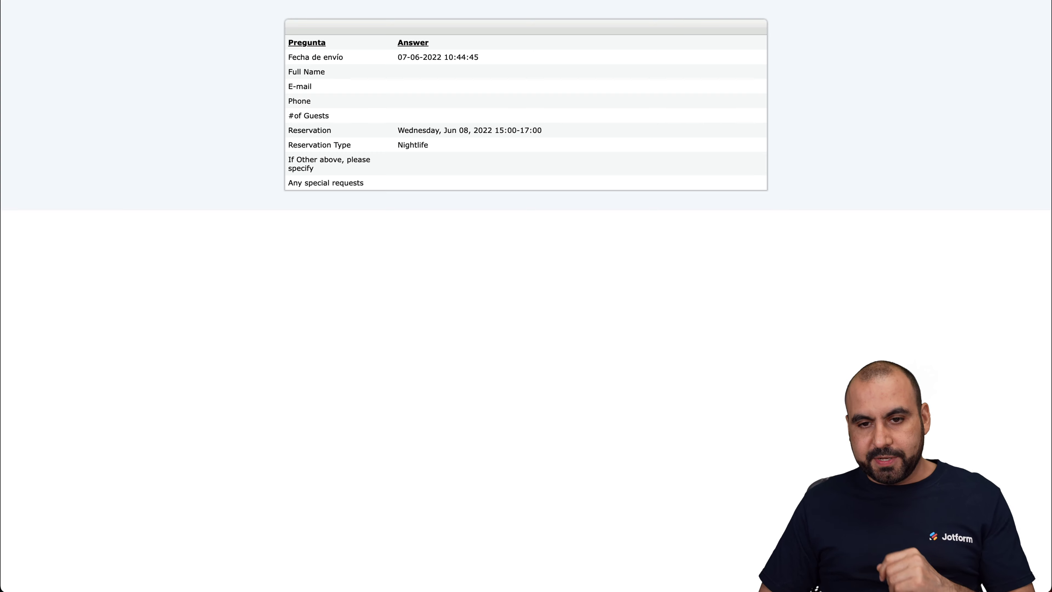
{"action": "key", "text": "super+bracketleft"}
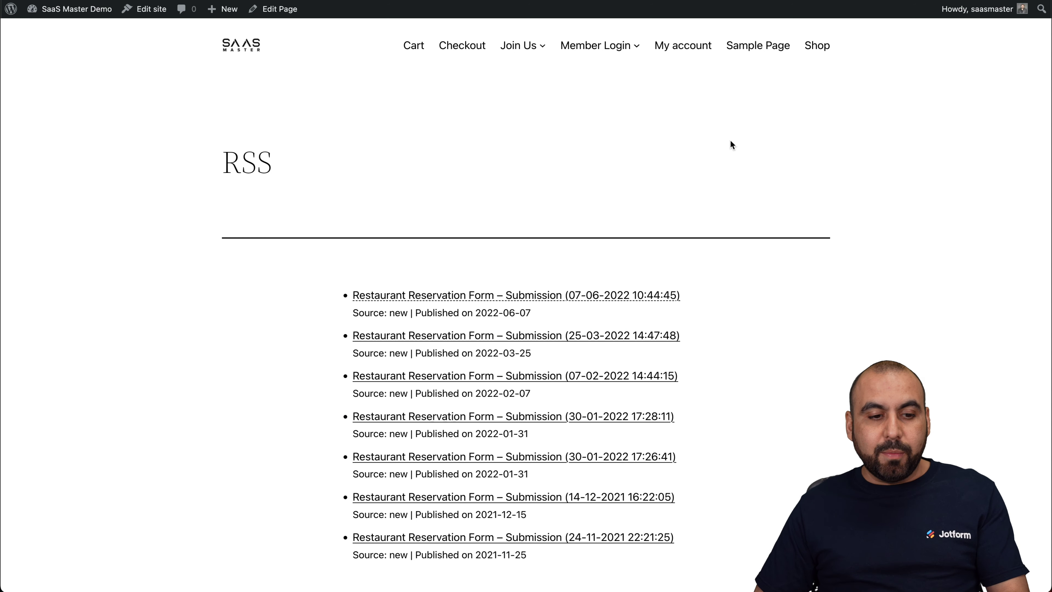
{"action": "scroll", "coordinate": [500, 438], "scroll_direction": "down", "scroll_amount": 4}
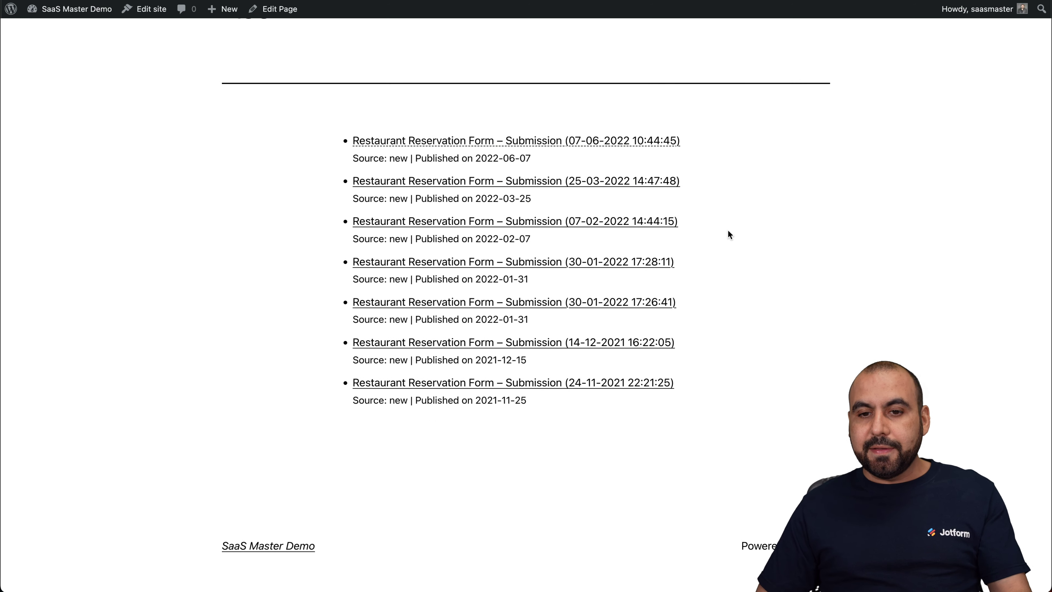